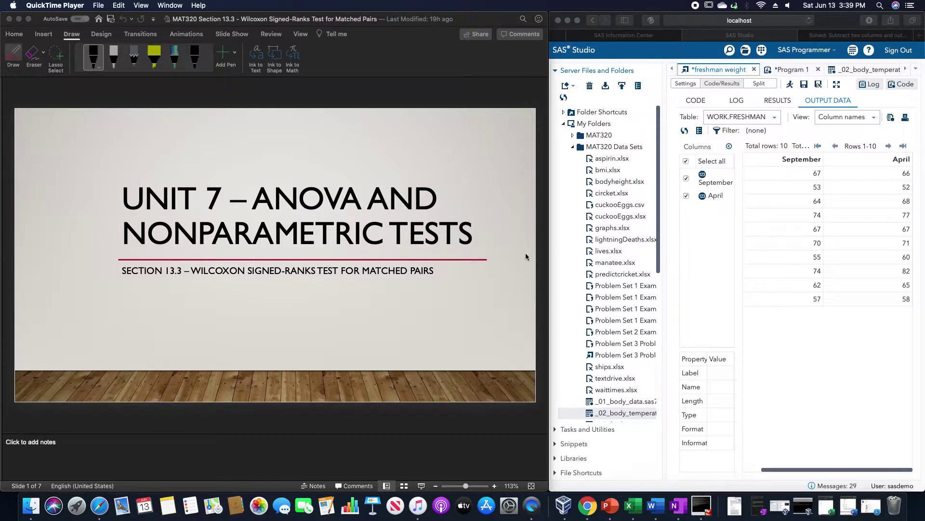
# Step: Advance to slide 2, which introduces the Wilcoxon signed-ranks test's two applications
pyautogui.click(421, 87)
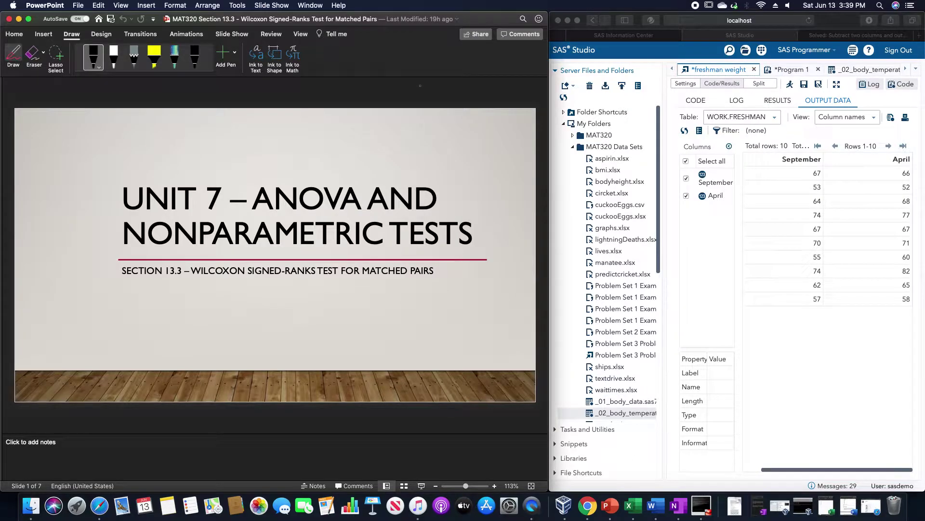
pyautogui.press('Down')
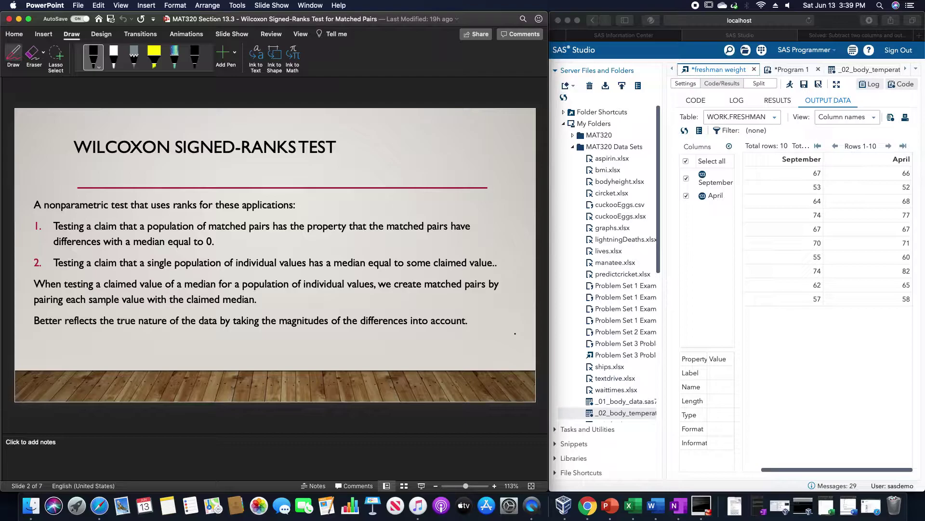
# Step: Move on to slide 3, which defines T as the smaller of the rank sums
pyautogui.scroll(-1, 515, 333)
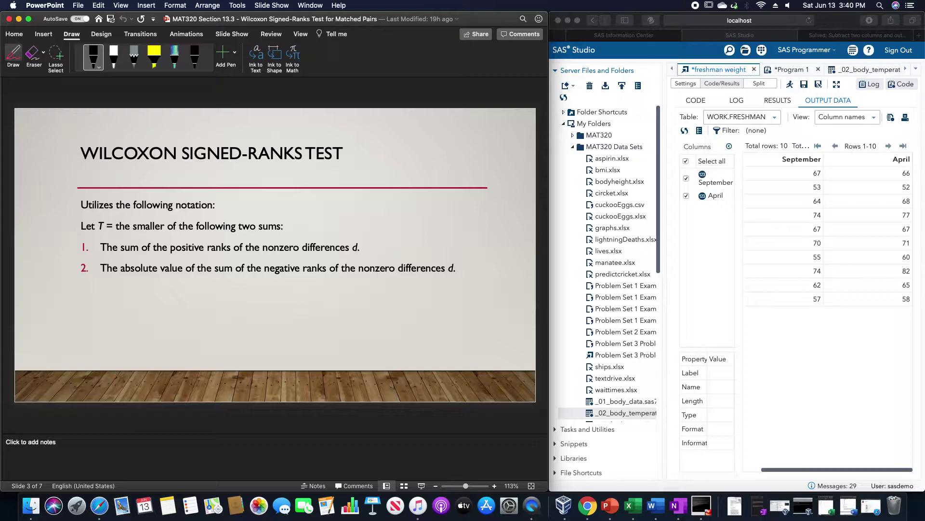
pyautogui.scroll(-1, 385, 271)
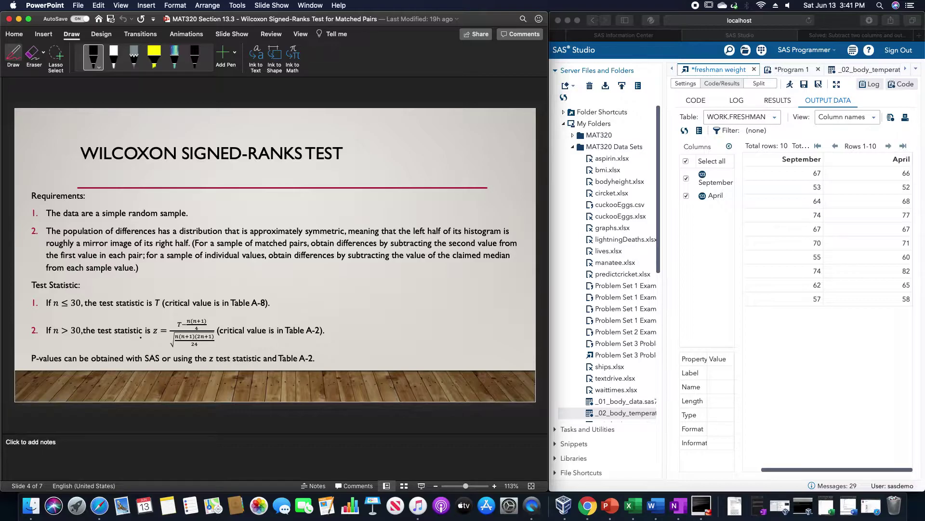
# Step: Advance to slide 5, the eight-step Wilcoxon signed-ranks procedure
pyautogui.press('Down')
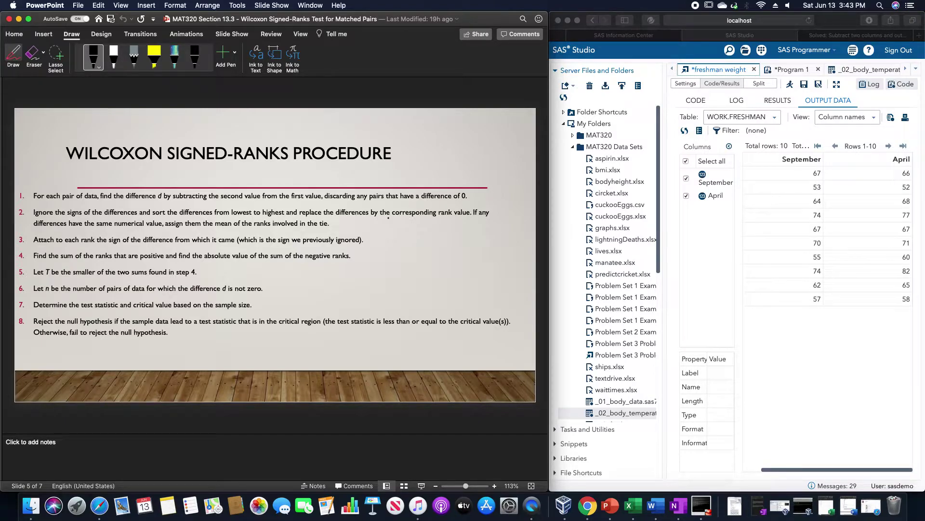
pyautogui.press('pagedown')
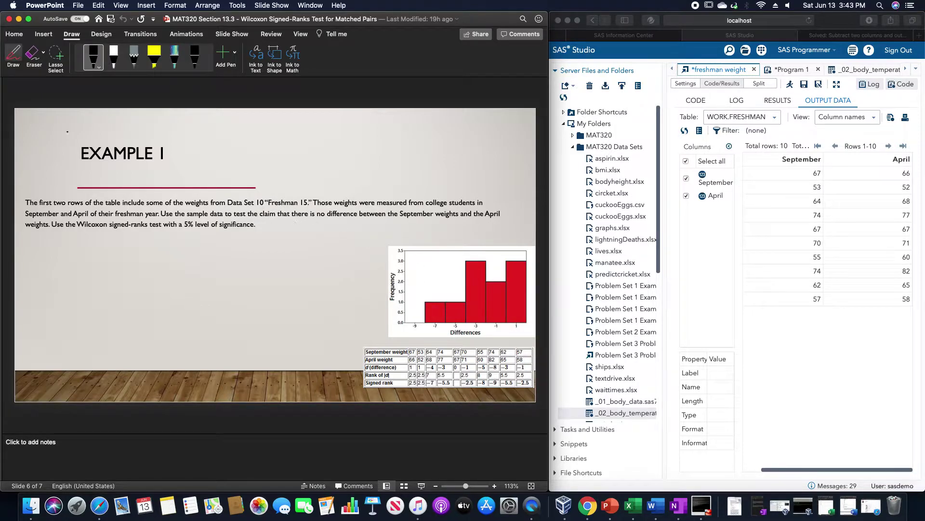
# Step: Ink the notes '1 Volunteered' and '2 Not symmetric' across the top of Example 1
pyautogui.moveTo(29, 114)
pyautogui.mouseDown()
pyautogui.moveTo(23, 127)
pyautogui.moveTo(35, 115)
pyautogui.moveTo(75, 125)
pyautogui.moveTo(111, 118)
pyautogui.mouseUp()
pyautogui.moveTo(109, 119); pyautogui.dragTo(131, 124)
pyautogui.moveTo(138, 125)
pyautogui.mouseDown()
pyautogui.moveTo(171, 115)
pyautogui.moveTo(227, 130)
pyautogui.moveTo(224, 114)
pyautogui.mouseUp()
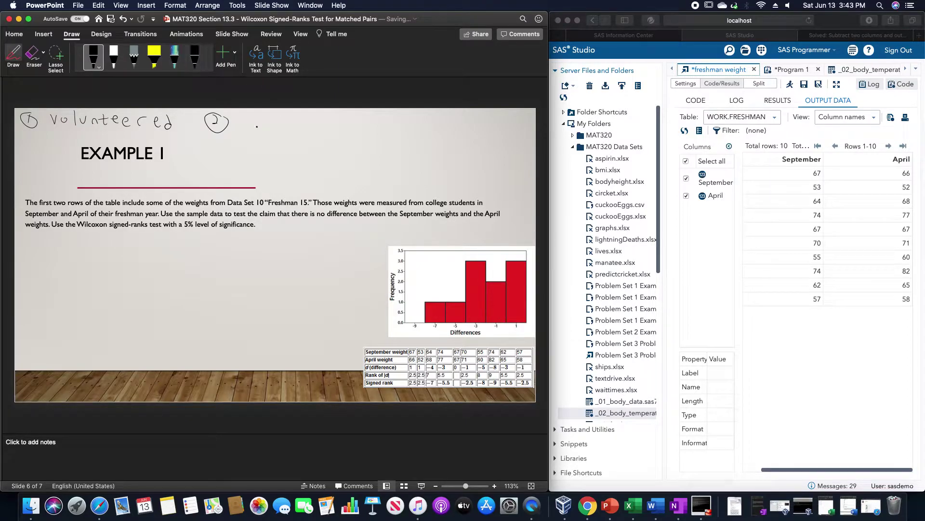
pyautogui.moveTo(236, 124)
pyautogui.mouseDown()
pyautogui.moveTo(246, 115)
pyautogui.moveTo(353, 127)
pyautogui.mouseUp()
pyautogui.moveTo(358, 114)
pyautogui.mouseDown()
pyautogui.moveTo(359, 125)
pyautogui.moveTo(391, 127)
pyautogui.mouseUp()
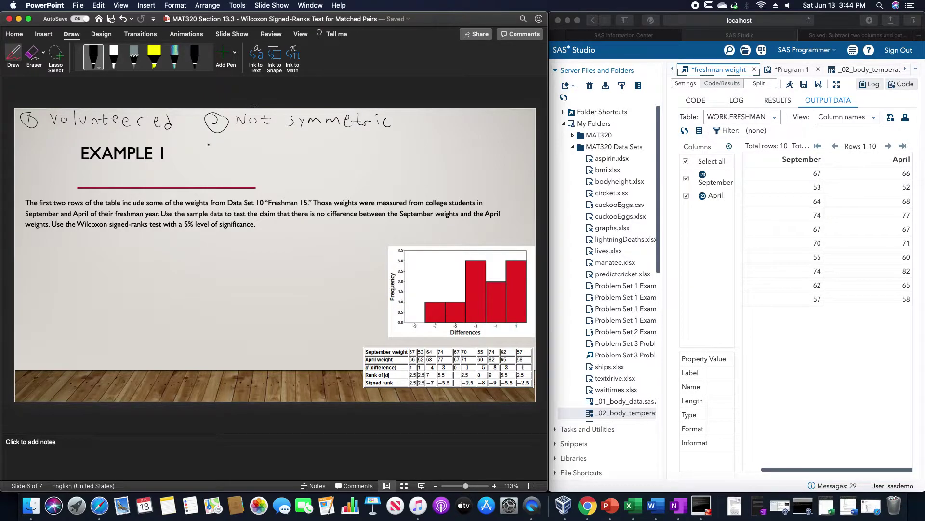
# Step: Handwrite 'Ho: There is no difference' below the notes
pyautogui.moveTo(192, 136)
pyautogui.mouseDown()
pyautogui.moveTo(191, 148)
pyautogui.moveTo(207, 144)
pyautogui.mouseUp()
pyautogui.moveTo(236, 133)
pyautogui.mouseDown()
pyautogui.moveTo(236, 148)
pyautogui.moveTo(243, 132)
pyautogui.moveTo(251, 149)
pyautogui.moveTo(264, 146)
pyautogui.mouseUp()
pyautogui.moveTo(265, 146)
pyautogui.mouseDown()
pyautogui.moveTo(271, 139)
pyautogui.moveTo(300, 150)
pyautogui.mouseUp()
pyautogui.moveTo(389, 131); pyautogui.dragTo(383, 146)
pyautogui.moveTo(393, 141); pyautogui.dragTo(399, 146)
pyautogui.moveTo(394, 141); pyautogui.dragTo(412, 147)
pyautogui.click(421, 143)
pyautogui.moveTo(407, 142); pyautogui.dragTo(475, 144)
# Step: Handwrite 'H1: There is a difference' beneath the null hypothesis
pyautogui.moveTo(191, 162)
pyautogui.mouseDown()
pyautogui.moveTo(192, 174)
pyautogui.moveTo(201, 169)
pyautogui.mouseUp()
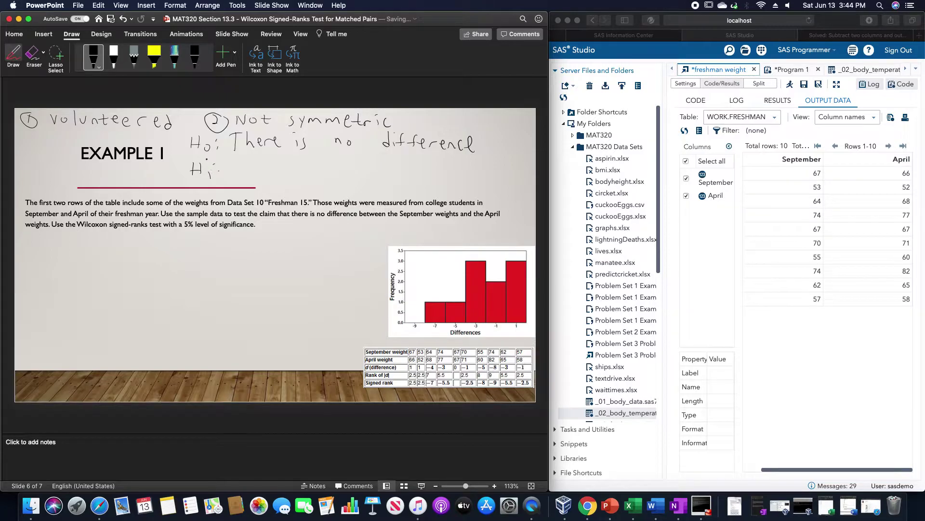
pyautogui.moveTo(231, 163); pyautogui.dragTo(242, 162)
pyautogui.moveTo(237, 163)
pyautogui.mouseDown()
pyautogui.moveTo(236, 174)
pyautogui.moveTo(272, 172)
pyautogui.mouseUp()
pyautogui.moveTo(276, 170); pyautogui.dragTo(286, 174)
pyautogui.moveTo(351, 167)
pyautogui.mouseDown()
pyautogui.moveTo(405, 160)
pyautogui.moveTo(417, 169)
pyautogui.moveTo(482, 172)
pyautogui.mouseUp()
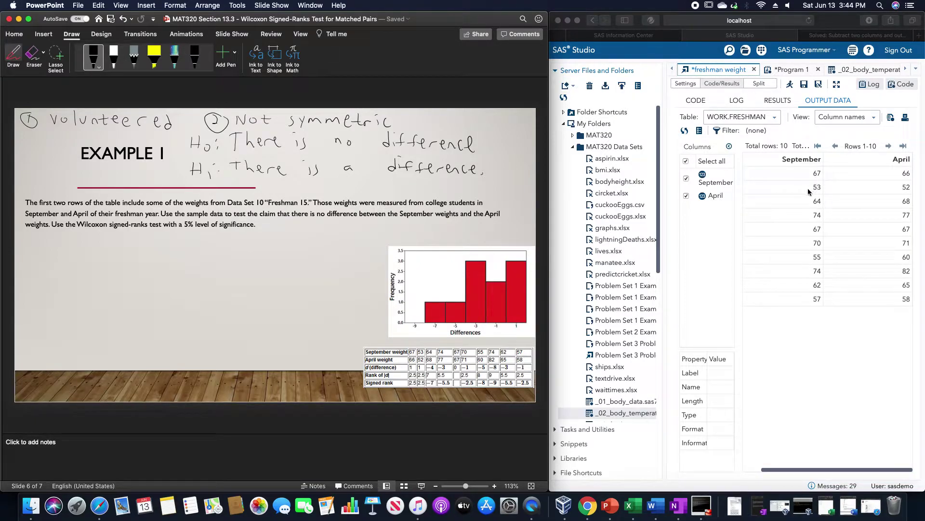
# Step: Show the Program 1 code computing diff = September - April from work.freshman with PROC UNIVARIATE
pyautogui.click(781, 71)
pyautogui.click(781, 71)
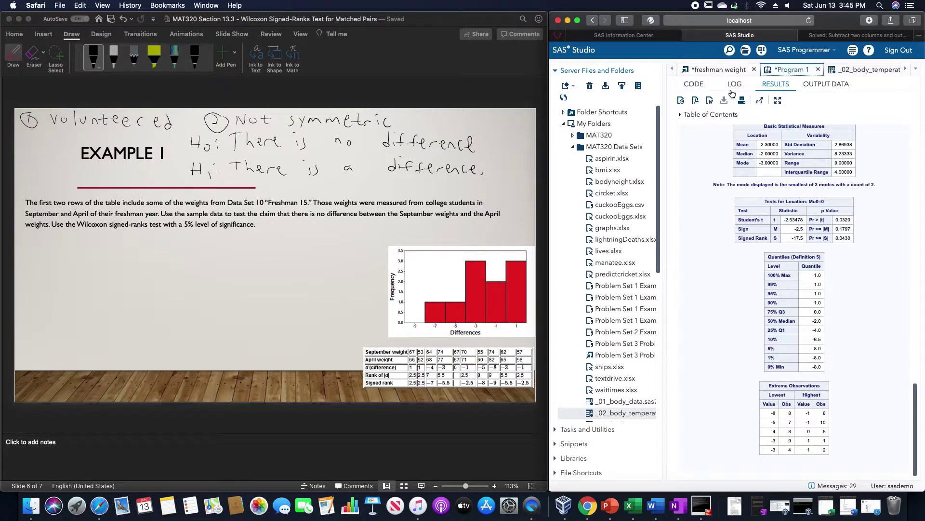
pyautogui.click(689, 84)
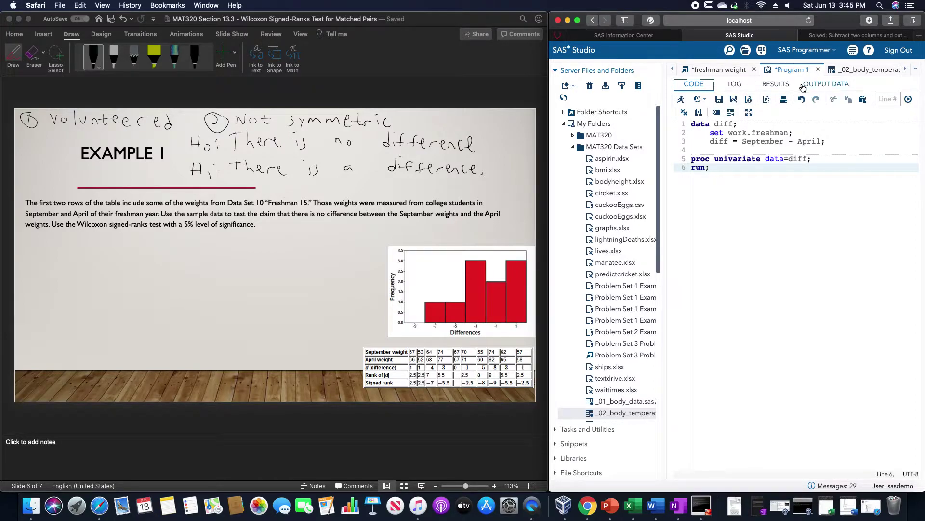
# Step: Show the univariate output's signed-rank test: S = -17.5, p-value 0.0430
pyautogui.click(784, 90)
pyautogui.scroll(-1, 810, 166)
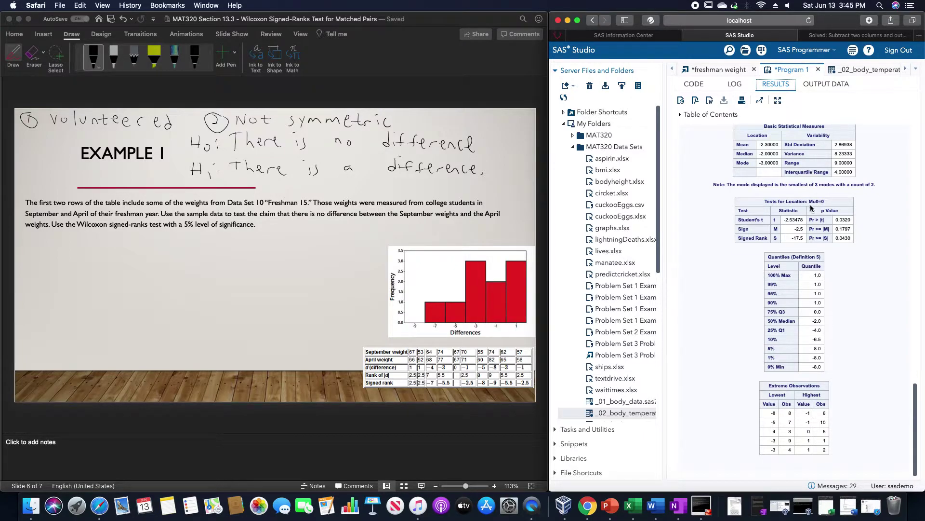
pyautogui.scroll(6, 776, 252)
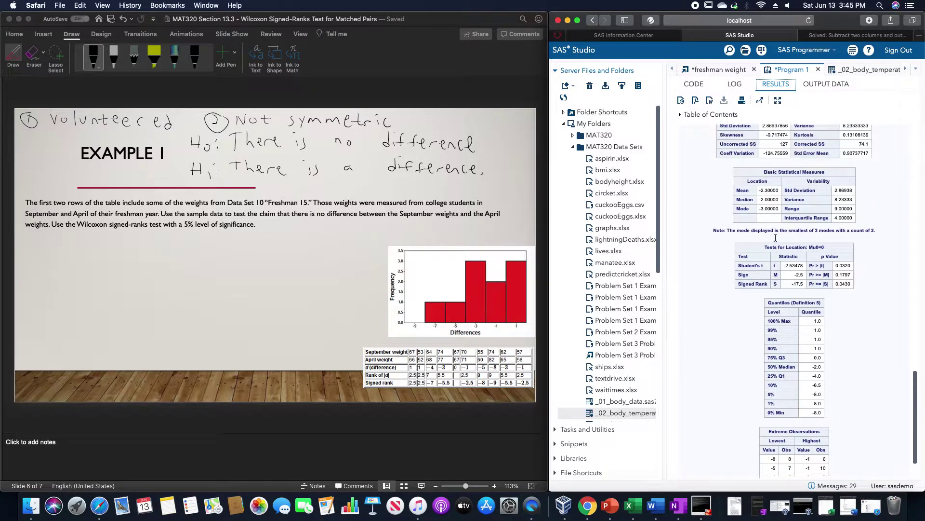
pyautogui.scroll(-6, 776, 240)
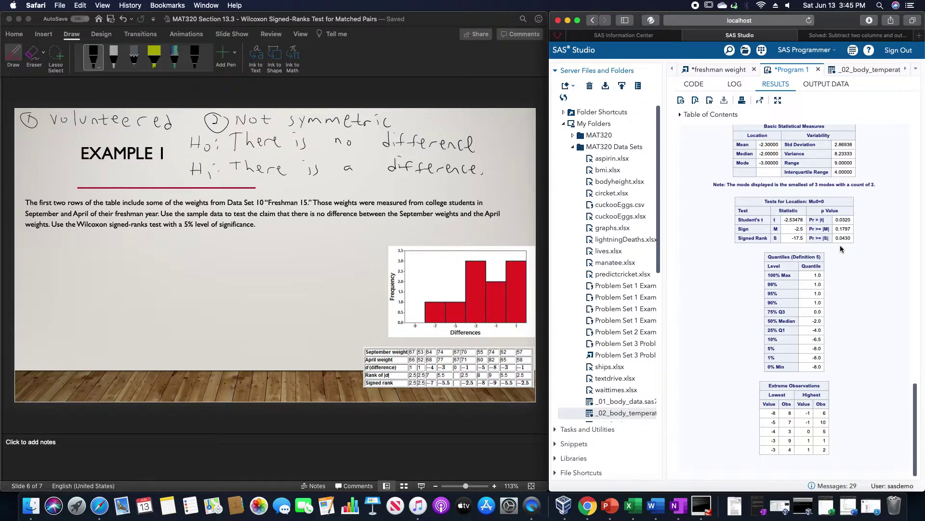
pyautogui.click(175, 242)
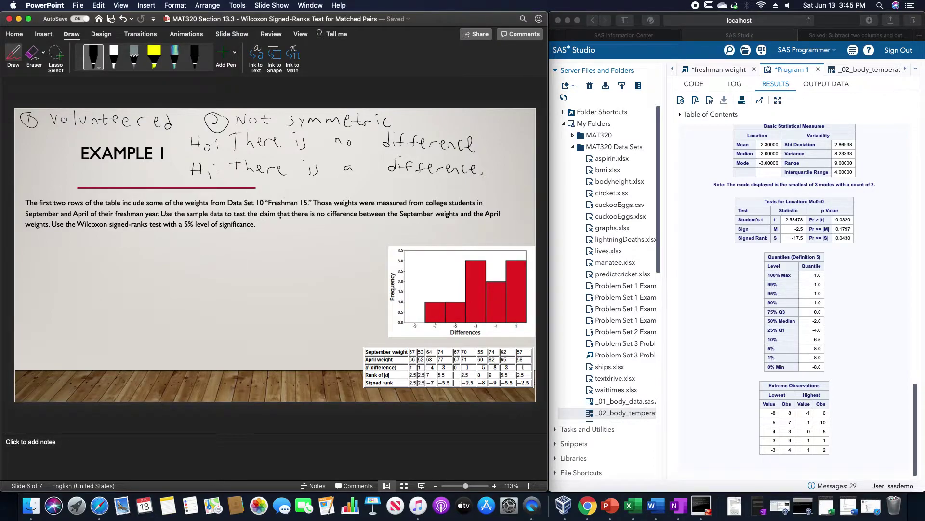
# Step: Handwrite 'SAS S = -17.5, p-value = 0.043' and 'T = 5, n = 9' below the problem text
pyautogui.moveTo(280, 223)
pyautogui.mouseDown()
pyautogui.moveTo(273, 234)
pyautogui.moveTo(285, 225)
pyautogui.moveTo(289, 235)
pyautogui.mouseUp()
pyautogui.moveTo(282, 230); pyautogui.dragTo(285, 230)
pyautogui.moveTo(345, 222)
pyautogui.mouseDown()
pyautogui.moveTo(331, 241)
pyautogui.moveTo(361, 224)
pyautogui.moveTo(363, 235)
pyautogui.moveTo(401, 239)
pyautogui.mouseUp()
pyautogui.moveTo(410, 232); pyautogui.dragTo(464, 230)
pyautogui.moveTo(465, 225)
pyautogui.mouseDown()
pyautogui.moveTo(483, 219)
pyautogui.moveTo(482, 234)
pyautogui.moveTo(503, 229)
pyautogui.mouseUp()
pyautogui.moveTo(498, 234)
pyautogui.mouseDown()
pyautogui.moveTo(507, 227)
pyautogui.moveTo(528, 235)
pyautogui.mouseUp()
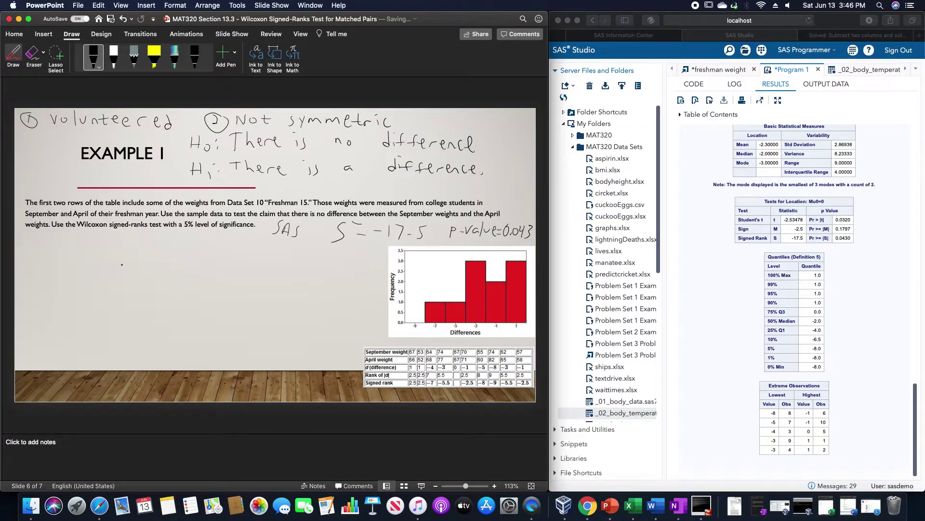
pyautogui.moveTo(32, 238)
pyautogui.mouseDown()
pyautogui.moveTo(61, 240)
pyautogui.moveTo(61, 248)
pyautogui.moveTo(98, 249)
pyautogui.mouseUp()
pyautogui.moveTo(119, 241); pyautogui.dragTo(197, 250)
# Step: Type the conclusion that at the 5% level, median body temperature is less than 98.6 F
pyautogui.click(14, 56)
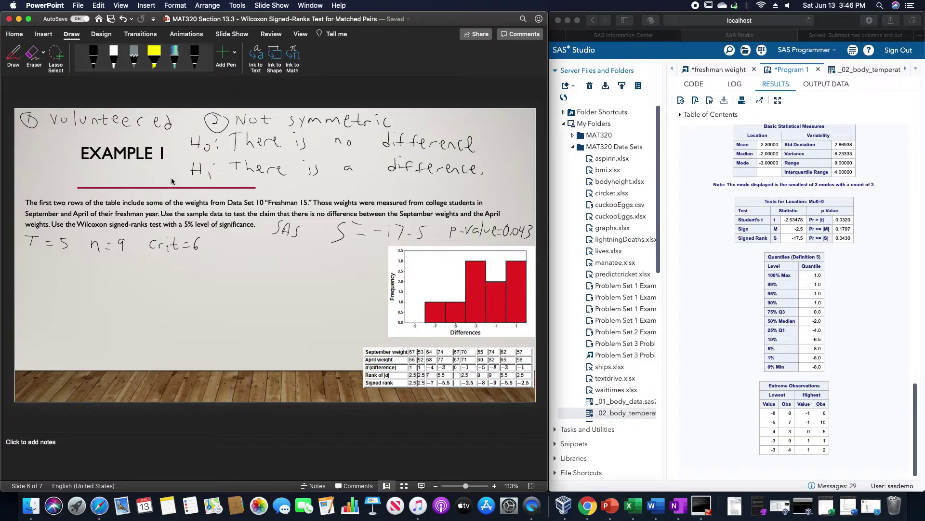
pyautogui.click(248, 228)
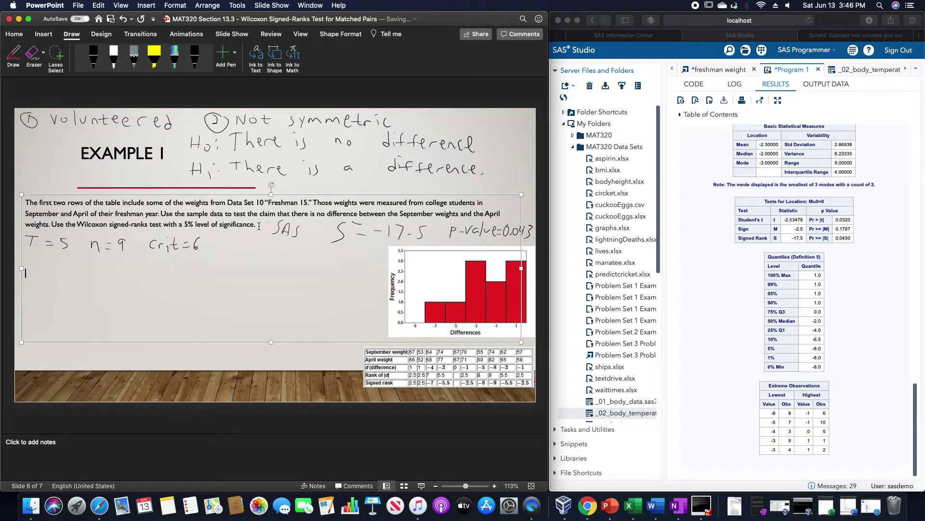
pyautogui.write('At the 5% level of significance, we have sufficient evidence to su')
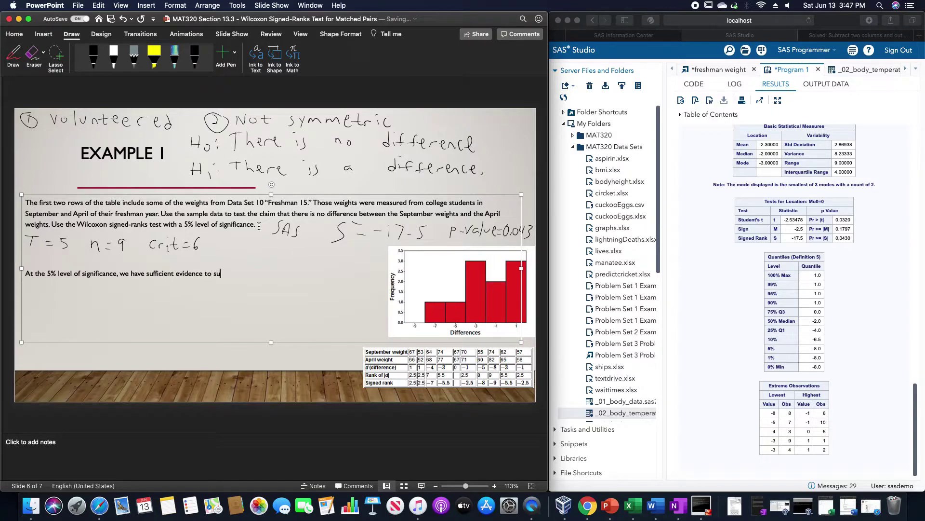
pyautogui.write('pport the claim that the median body tempe=r')
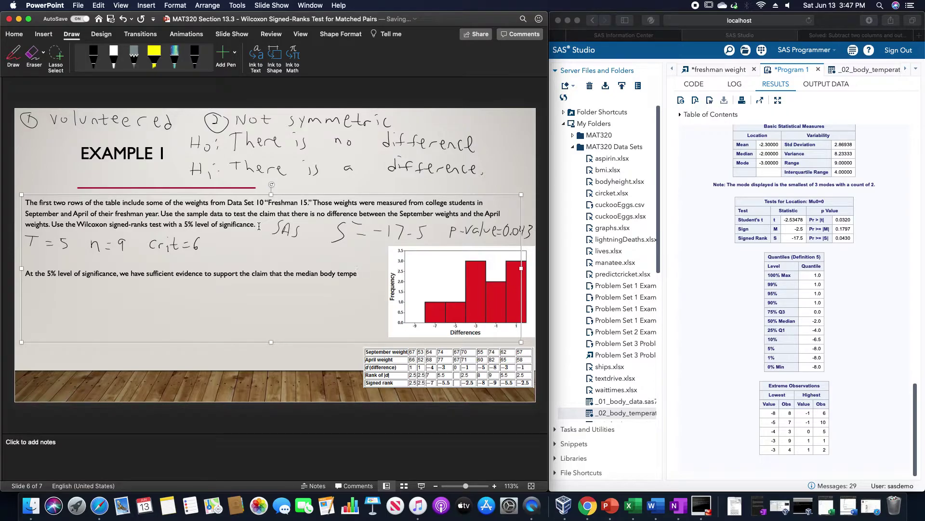
pyautogui.press('BackSpace')
pyautogui.press('BackSpace')
pyautogui.write('rature')
pyautogui.press('Return')
pyautogui.write('is less than 98.6 F.')
pyautogui.scroll(-2, 218, 125)
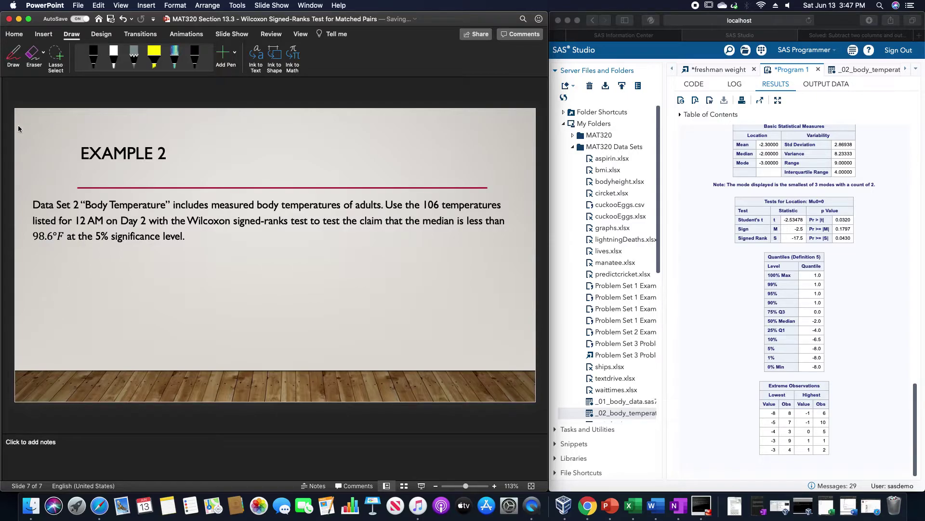
# Step: Reword the Example 1 conclusion to 'there is a difference between the April and September weights.'
pyautogui.scroll(1, 27, 209)
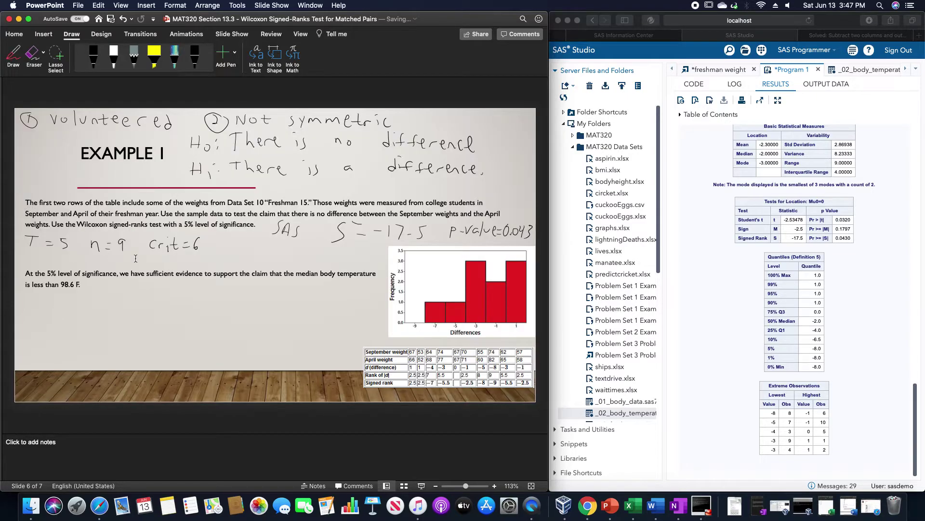
pyautogui.click(85, 285)
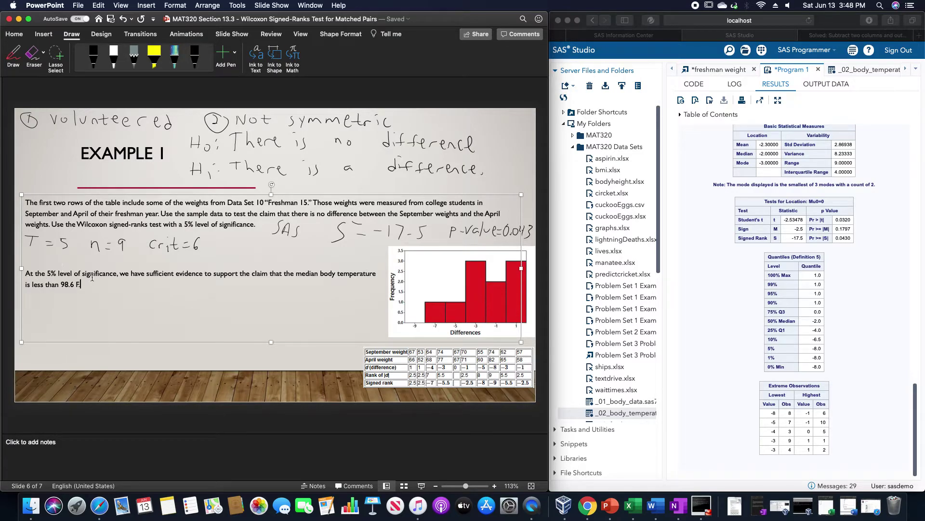
pyautogui.moveTo(129, 285); pyautogui.dragTo(310, 278)
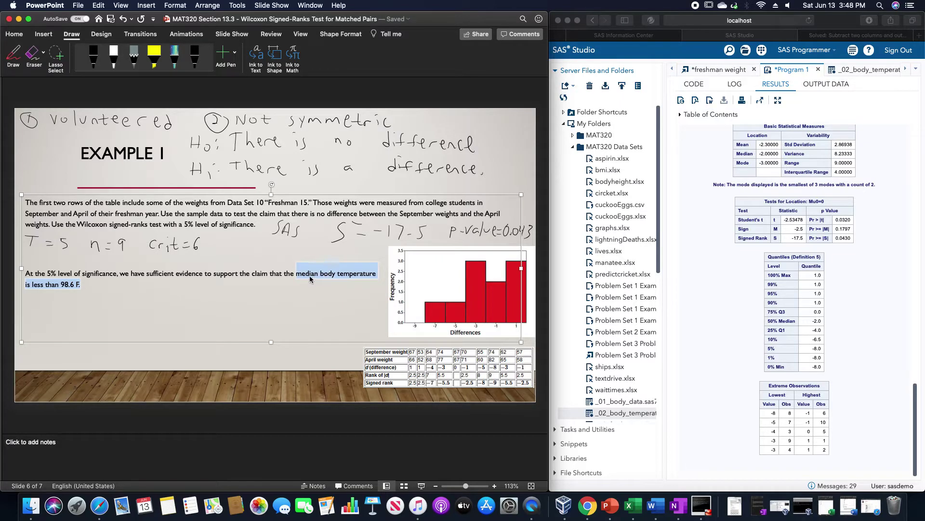
pyautogui.press('BackSpace')
pyautogui.press('BackSpace')
pyautogui.press('BackSpace')
pyautogui.write('ere is a ')
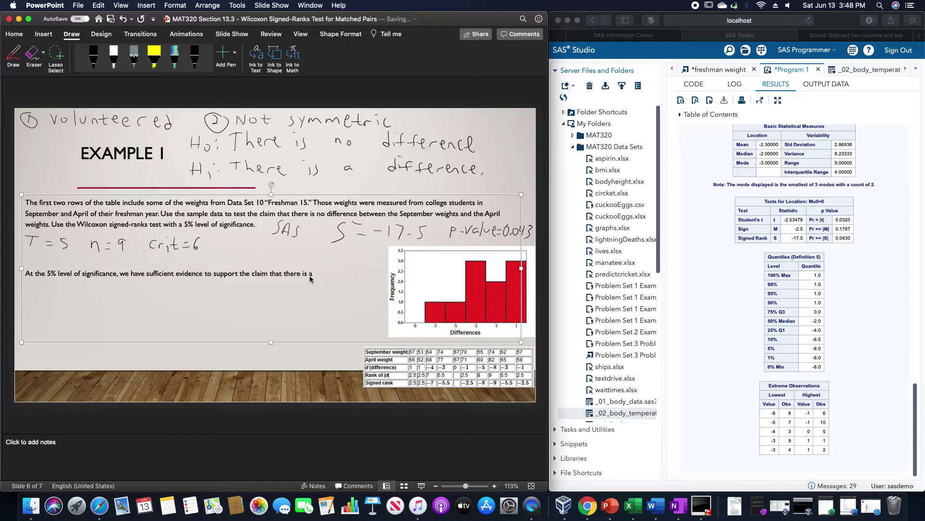
pyautogui.write('difference be')
pyautogui.press('BackSpace')
pyautogui.write('n')
pyautogui.press('BackSpace')
pyautogui.write('etween the Apil and')
pyautogui.press('BackSpace')
pyautogui.press('BackSpace')
pyautogui.press('BackSpace')
pyautogui.press('BackSpace')
pyautogui.press('BackSpace')
pyautogui.press('BackSpace')
pyautogui.press('BackSpace')
pyautogui.write('ril and September weigh')
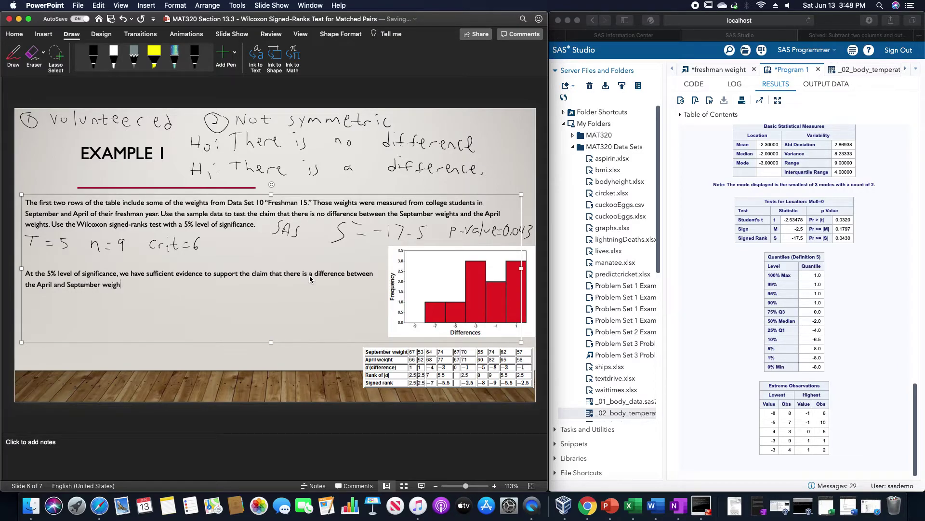
pyautogui.write('ts.')
pyautogui.click(274, 362)
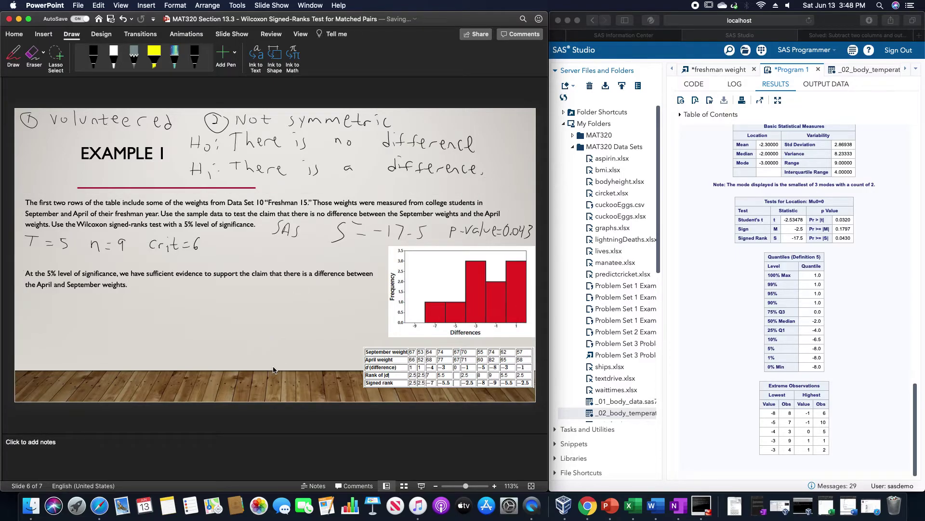
pyautogui.scroll(-2, 273, 371)
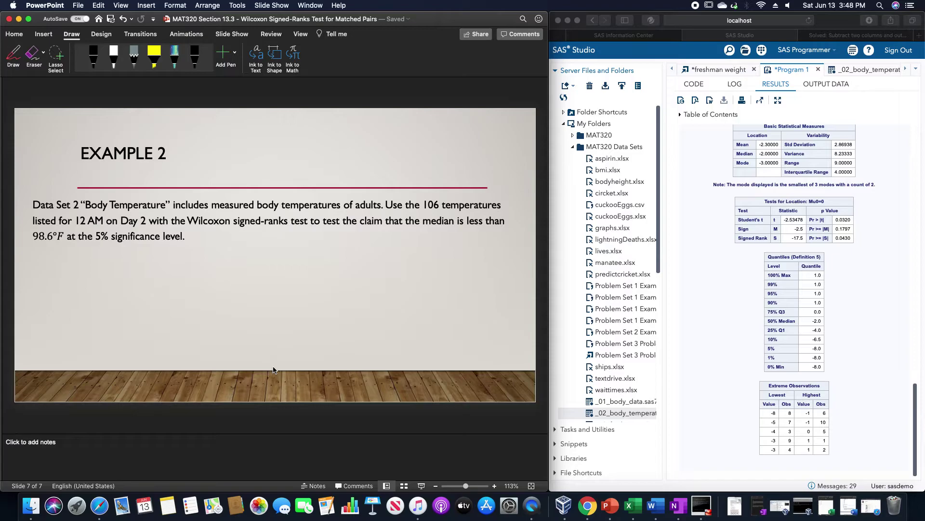
# Step: Ink the conditions '1 simple random' and '2 Symmetric' at the top of Example 2
pyautogui.click(16, 55)
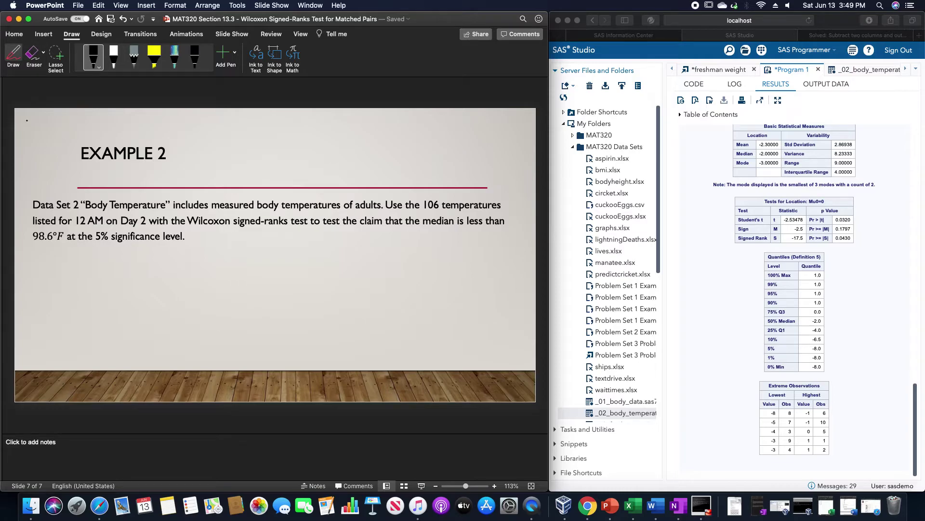
pyautogui.moveTo(30, 116)
pyautogui.mouseDown()
pyautogui.moveTo(31, 126)
pyautogui.moveTo(35, 115)
pyautogui.moveTo(112, 110)
pyautogui.moveTo(191, 124)
pyautogui.mouseUp()
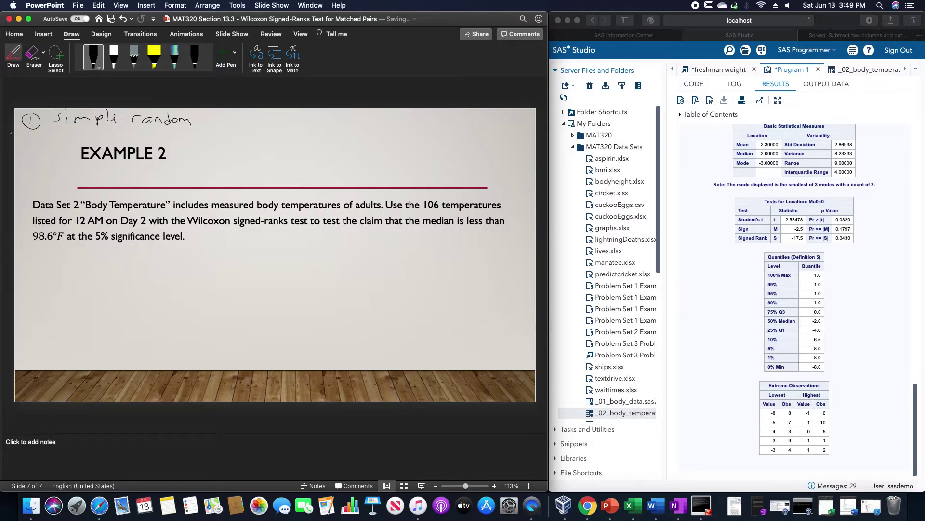
pyautogui.moveTo(30, 137)
pyautogui.mouseDown()
pyautogui.moveTo(68, 149)
pyautogui.moveTo(77, 136)
pyautogui.moveTo(117, 140)
pyautogui.moveTo(129, 131)
pyautogui.moveTo(135, 140)
pyautogui.mouseUp()
pyautogui.moveTo(142, 132); pyautogui.dragTo(141, 139)
# Step: Handwrite the hypotheses Ho: Md = 0 and H1: Md ≠ 0
pyautogui.moveTo(256, 121); pyautogui.dragTo(254, 124)
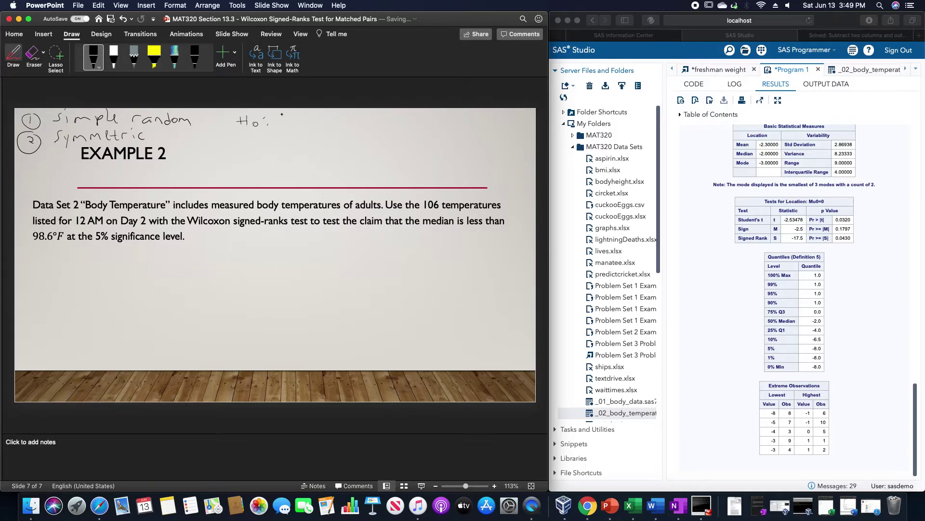
pyautogui.moveTo(282, 115); pyautogui.dragTo(299, 129)
pyautogui.moveTo(372, 112)
pyautogui.mouseDown()
pyautogui.moveTo(391, 115)
pyautogui.moveTo(400, 125)
pyautogui.moveTo(407, 113)
pyautogui.moveTo(422, 129)
pyautogui.moveTo(445, 119)
pyautogui.mouseUp()
pyautogui.moveTo(435, 122); pyautogui.dragTo(452, 117)
pyautogui.click(878, 71)
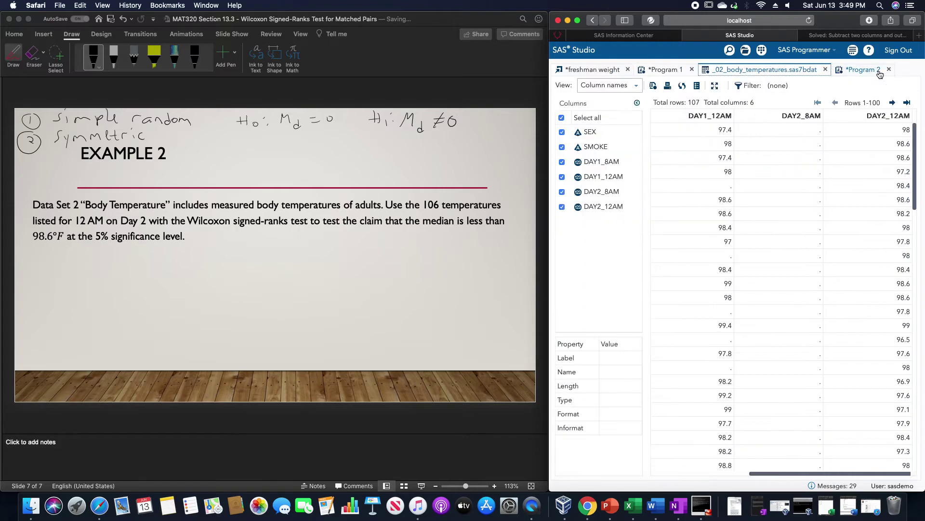
# Step: Show Program 2's code in SAS Studio: temperature = DAY2_12AM, then proc univariate with mu0=98.6
pyautogui.click(873, 72)
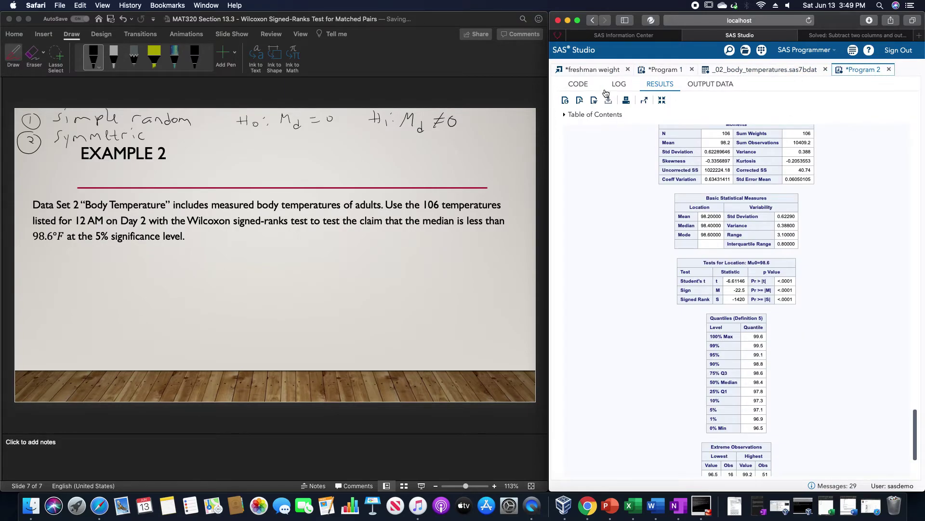
pyautogui.click(579, 84)
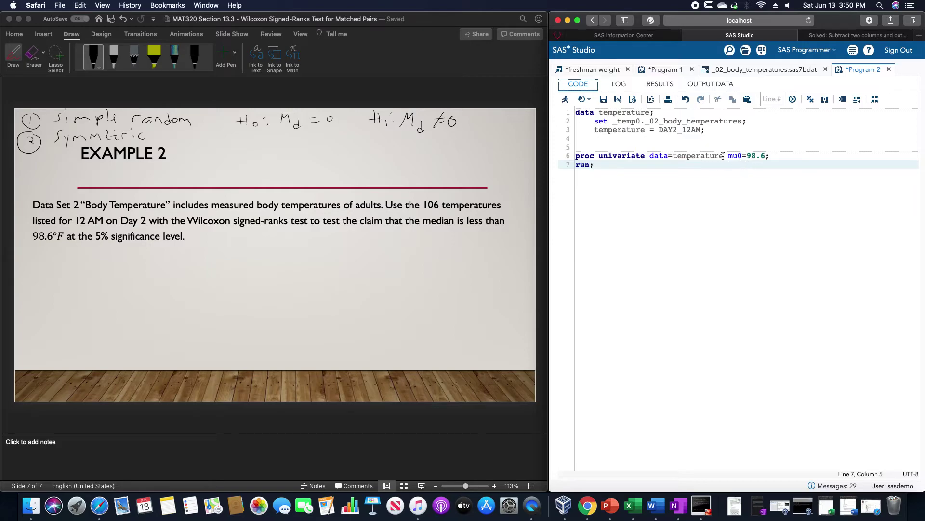
# Step: Check the WORK.TEMPERATURE output table, then return to the univariate results' Tests for Location
pyautogui.click(684, 85)
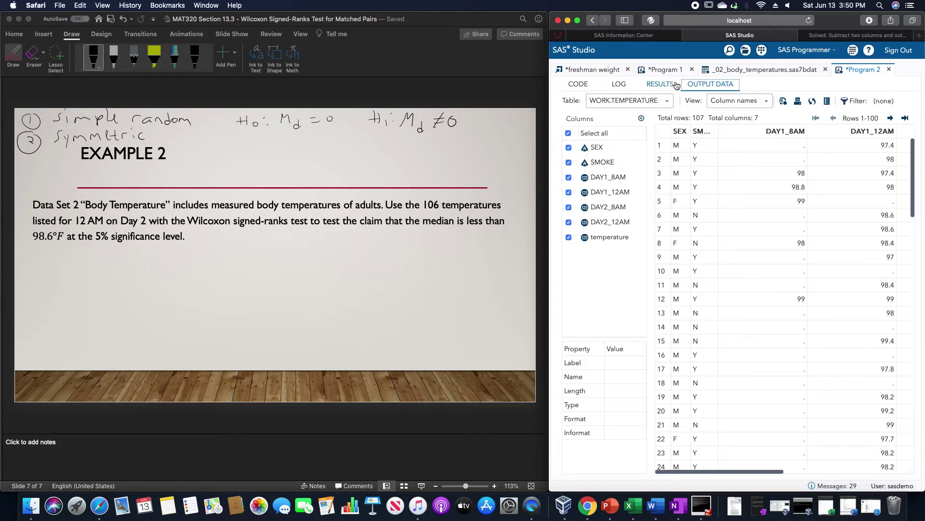
pyautogui.click(675, 85)
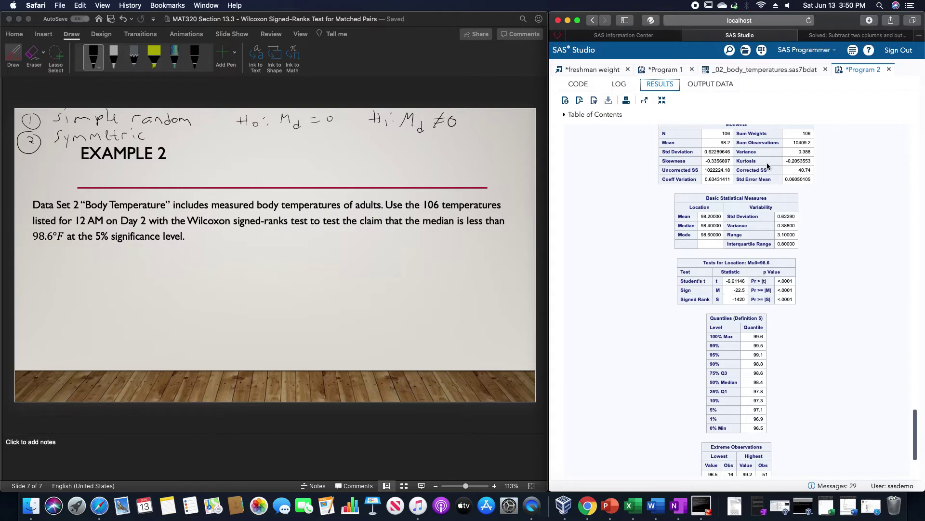
pyautogui.scroll(-5, 767, 166)
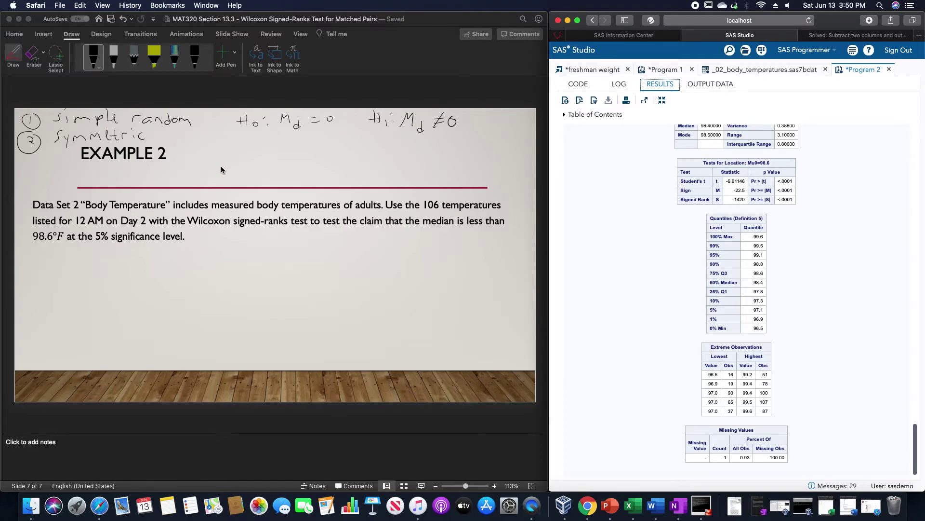
# Step: Handwrite S = -1420 and a P-Value label on the Example 2 slide
pyautogui.click(208, 145)
pyautogui.moveTo(200, 133); pyautogui.dragTo(193, 151)
pyautogui.moveTo(210, 137); pyautogui.dragTo(236, 142)
pyautogui.moveTo(241, 135)
pyautogui.mouseDown()
pyautogui.moveTo(263, 140)
pyautogui.moveTo(264, 149)
pyautogui.moveTo(313, 148)
pyautogui.moveTo(317, 135)
pyautogui.moveTo(344, 136)
pyautogui.mouseUp()
pyautogui.moveTo(350, 137)
pyautogui.mouseDown()
pyautogui.moveTo(355, 149)
pyautogui.moveTo(381, 134)
pyautogui.mouseUp()
pyautogui.moveTo(375, 142); pyautogui.dragTo(399, 150)
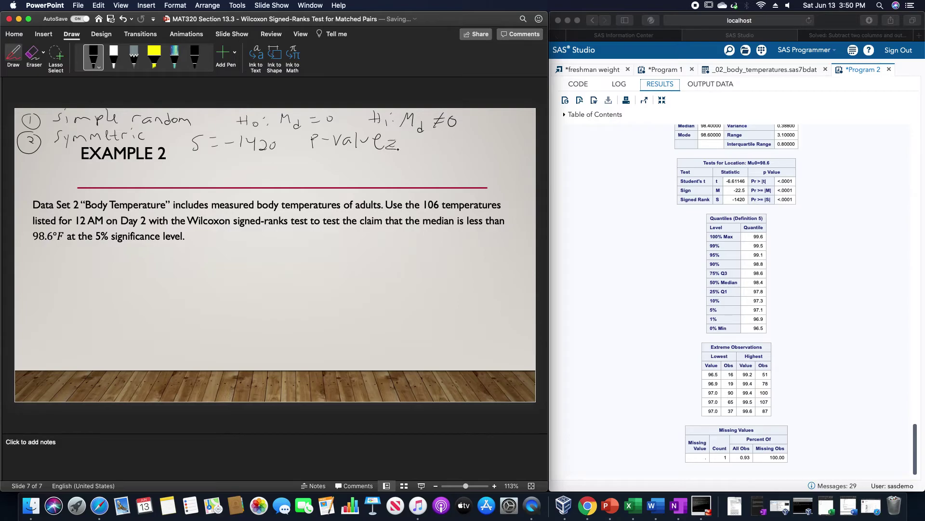
# Step: Erase the stray ink mark, then ink p-value < 0.0001, T = 661 and z = -5.67
pyautogui.click(32, 54)
pyautogui.moveTo(400, 153)
pyautogui.mouseDown()
pyautogui.moveTo(394, 138)
pyautogui.moveTo(404, 149)
pyautogui.moveTo(466, 142)
pyautogui.moveTo(477, 152)
pyautogui.mouseUp()
pyautogui.click(13, 54)
pyautogui.moveTo(186, 168)
pyautogui.mouseDown()
pyautogui.moveTo(237, 170)
pyautogui.moveTo(249, 180)
pyautogui.moveTo(345, 168)
pyautogui.moveTo(372, 180)
pyautogui.mouseUp()
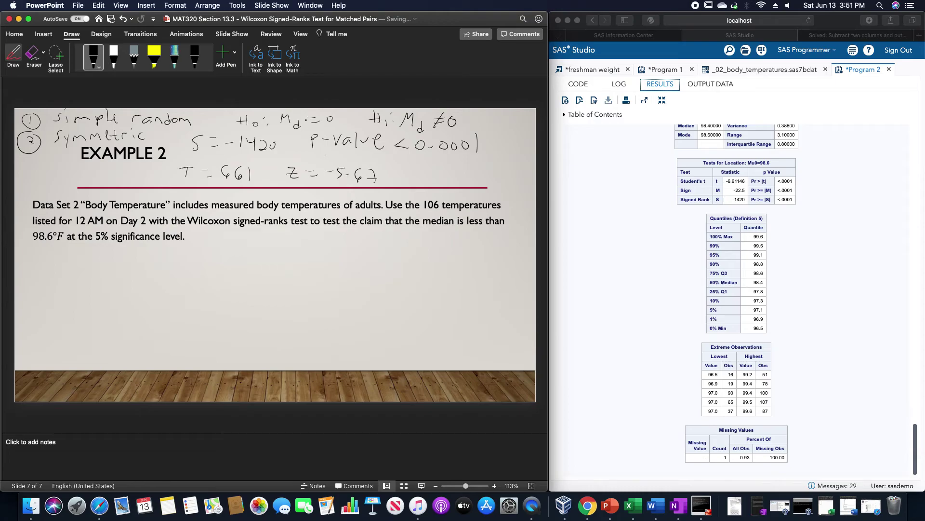
# Step: On a new line under the problem, type: 'At the 5% level of significance, we have sufficient evidence to support the claim that the median body temperature is less than 98.6 F.'
pyautogui.click(15, 54)
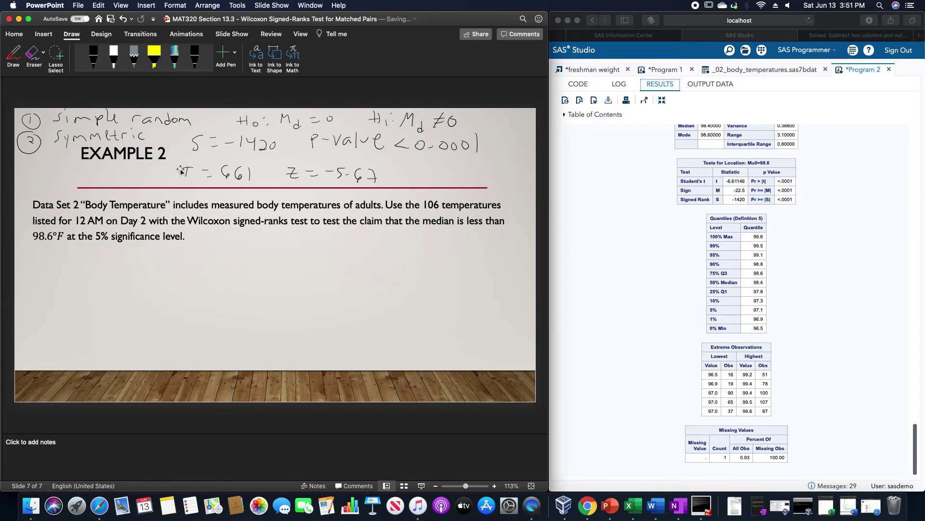
pyautogui.click(209, 232)
pyautogui.press('Return')
pyautogui.write('A')
pyautogui.write('t sel')
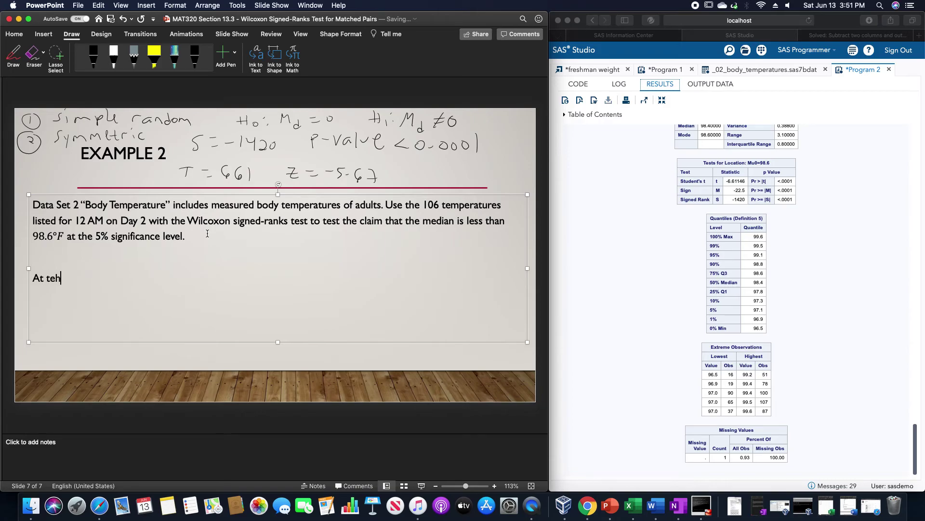
pyautogui.press('BackSpace')
pyautogui.press('BackSpace')
pyautogui.press('BackSpace')
pyautogui.write('the 5% level of significance,')
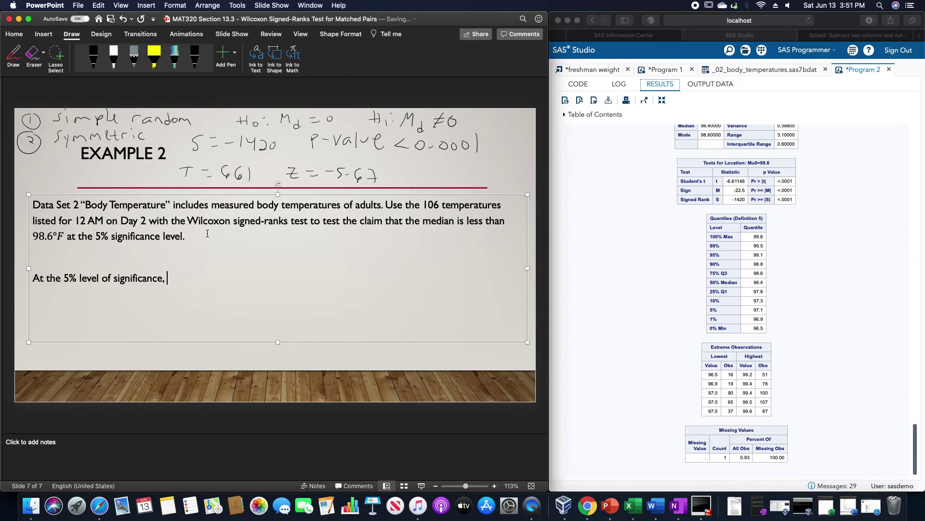
pyautogui.write(' we have sufficient evidenc')
pyautogui.press('BackSpace')
pyautogui.press('BackSpace')
pyautogui.press('BackSpace')
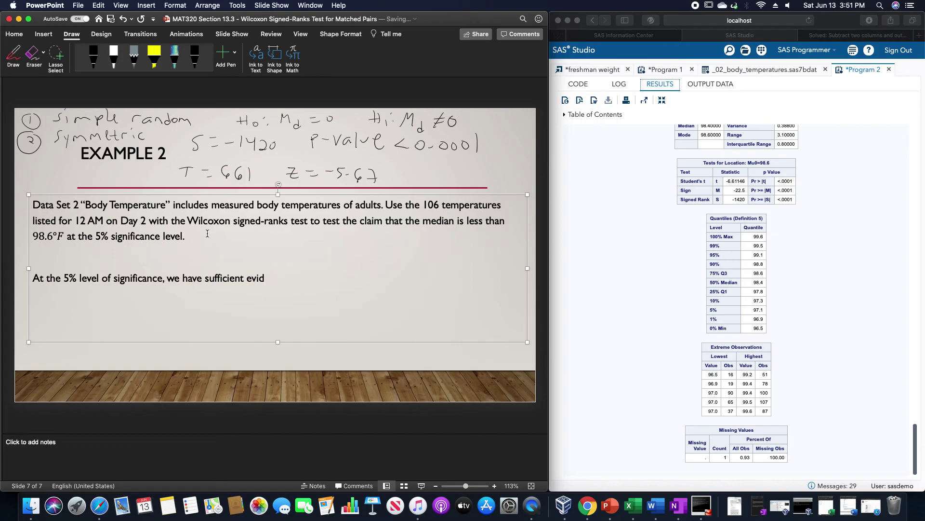
pyautogui.write('ence to support the claim t')
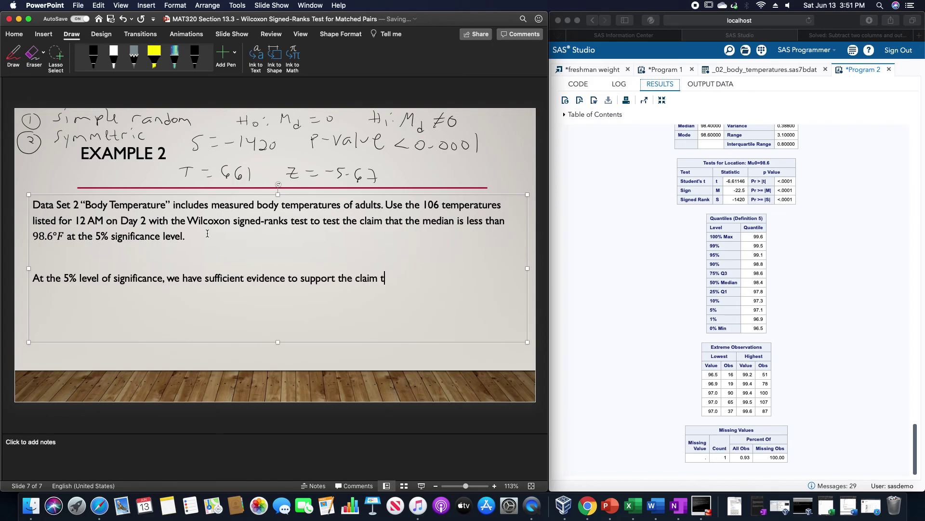
pyautogui.write('hat it')
pyautogui.press('BackSpace')
pyautogui.press('BackSpace')
pyautogui.press('BackSpace')
pyautogui.write('the median body tempera')
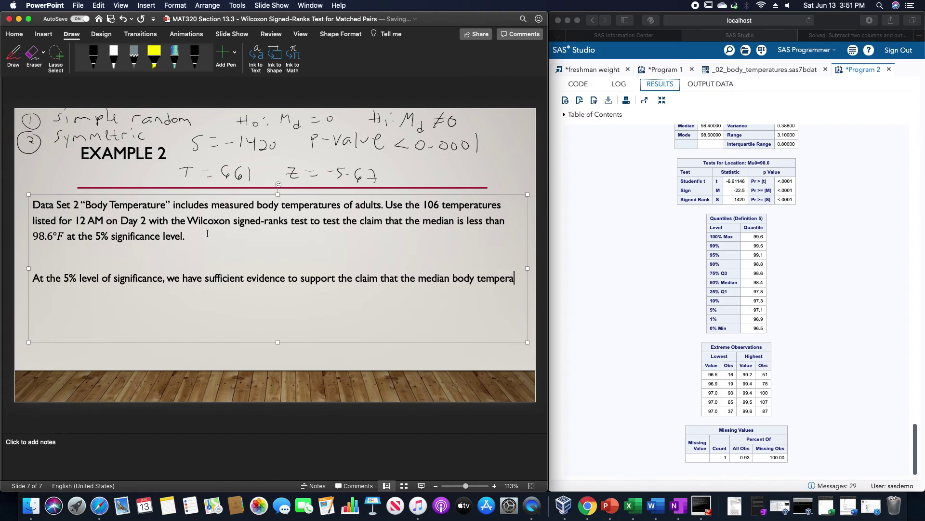
pyautogui.write('ture')
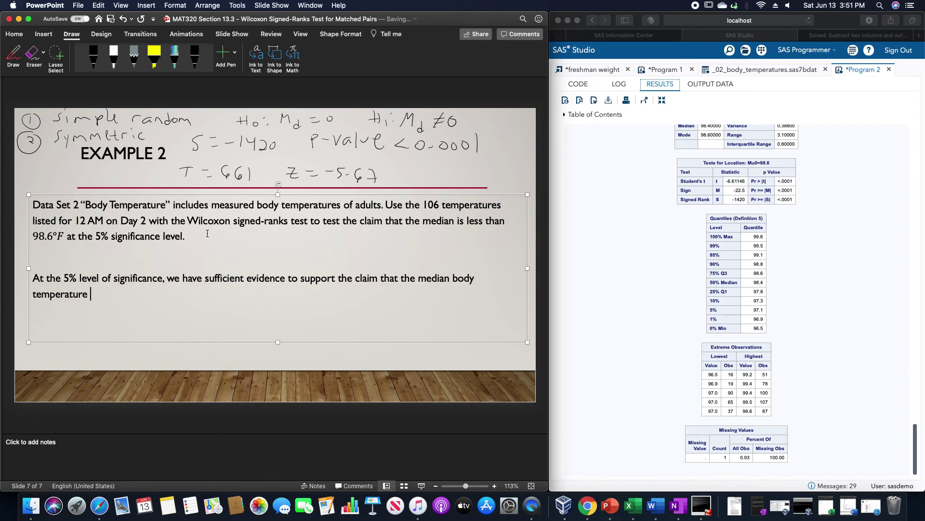
pyautogui.write(' is less than 98.6 F.')
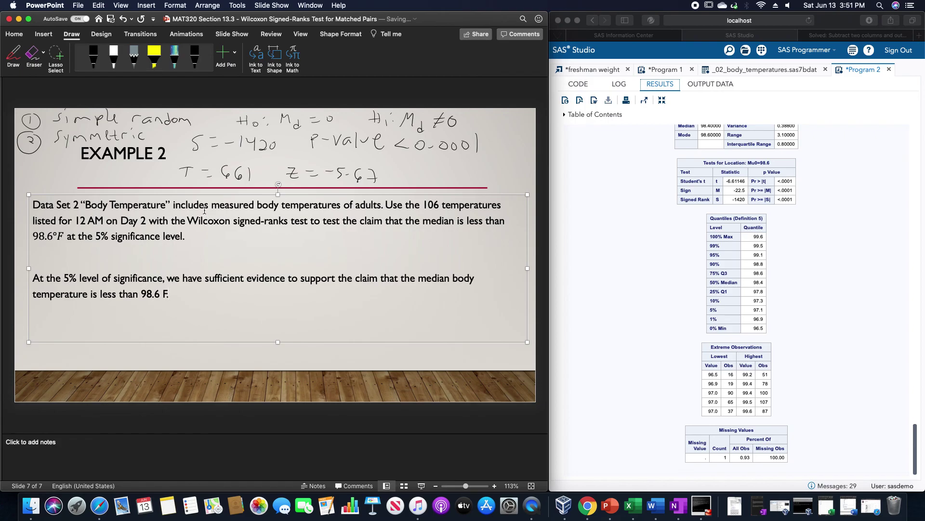